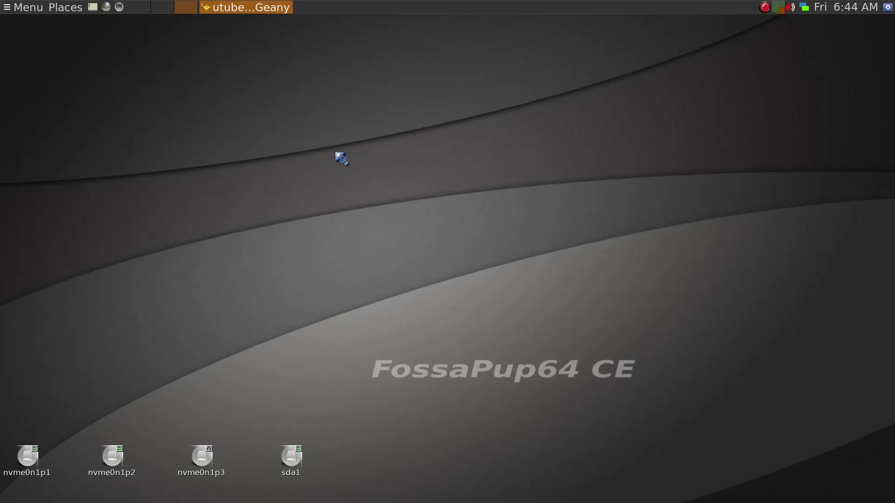
Step: Bring up the utube.txt notes, and test the gExec run dialog by launching lxterminal and exiting it
{"action": "key", "text": "alt+Tab"}
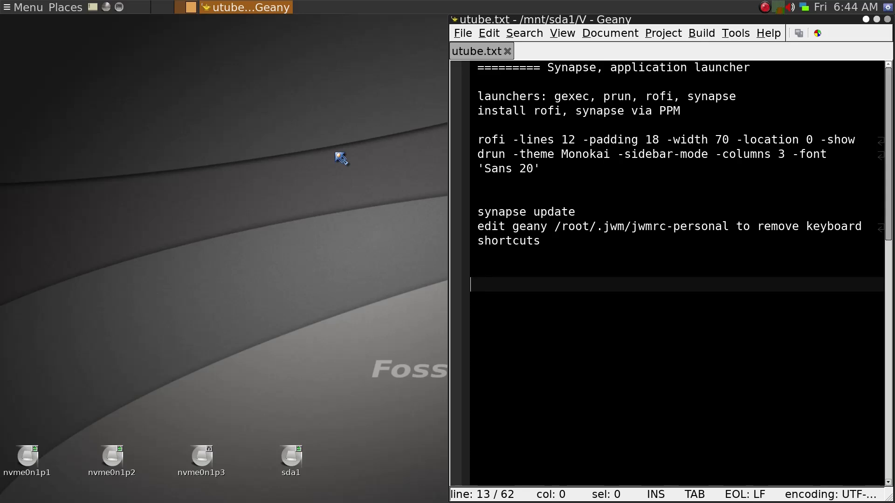
{"action": "key", "text": "alt+F2"}
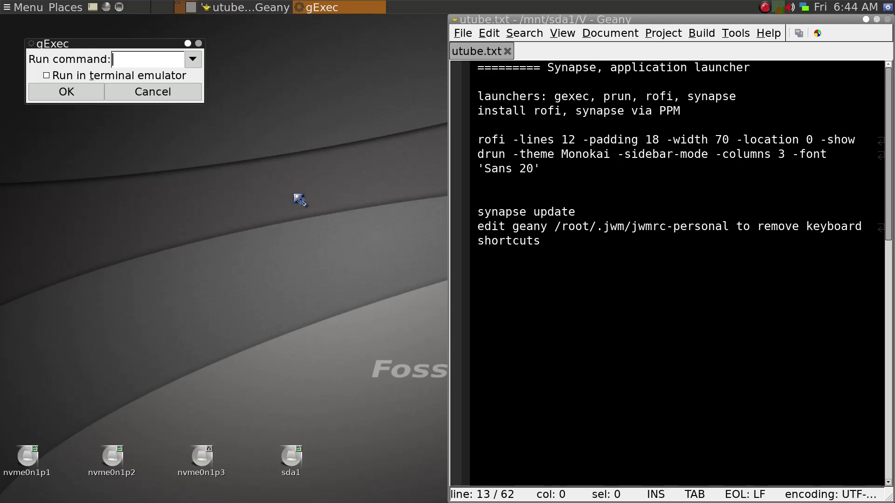
{"action": "type", "text": "lxtermina"}
{"action": "key", "text": "Return"}
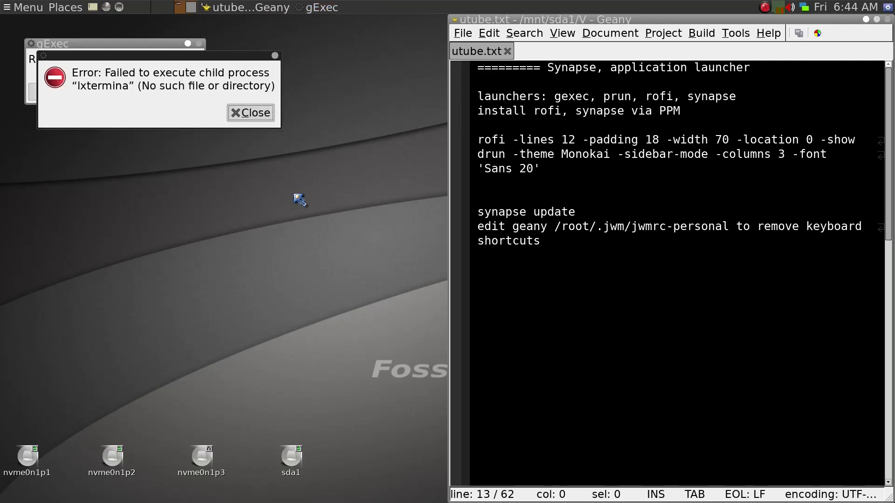
{"action": "key", "text": "Return"}
{"action": "type", "text": "lxterminal"}
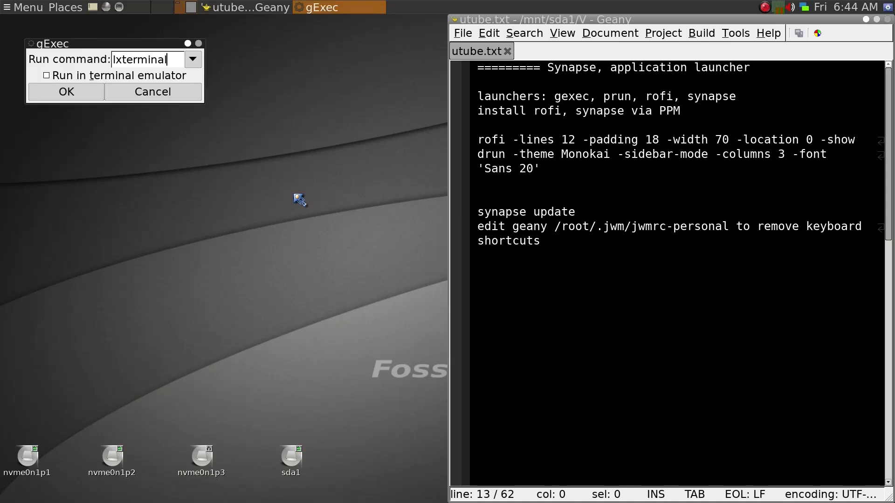
{"action": "key", "text": "Return"}
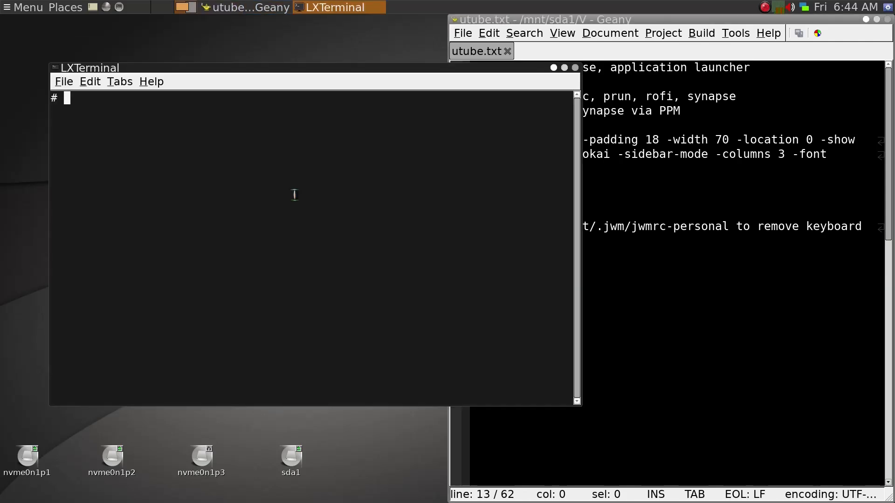
{"action": "type", "text": "exit"}
{"action": "key", "text": "Return"}
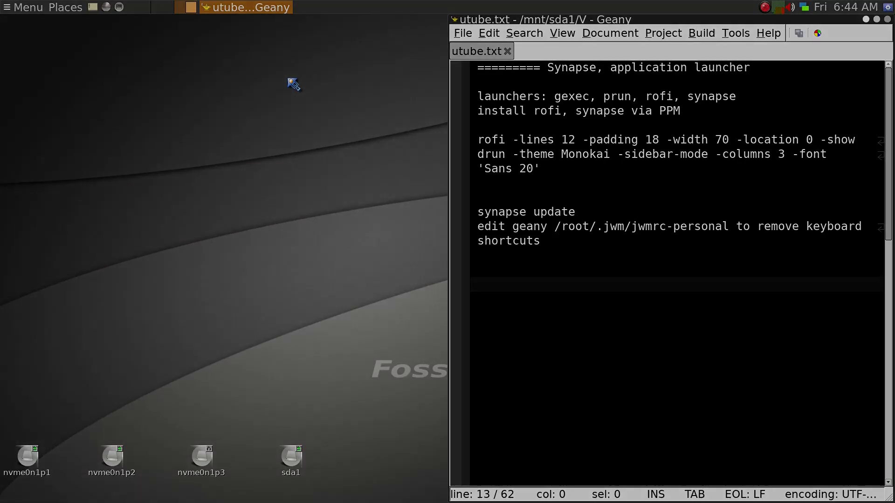
Step: Start the pRun launcher by running the command prun from the gExec run dialog
{"action": "key", "text": "alt+F2"}
{"action": "type", "text": "prun"}
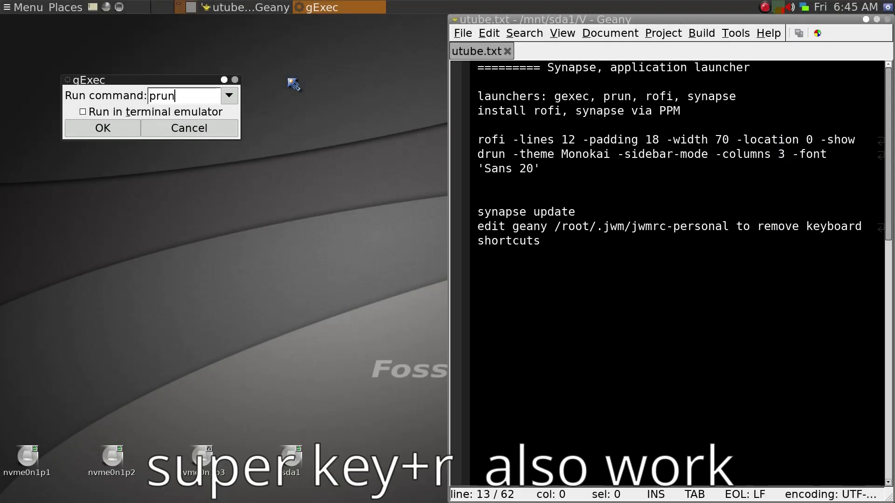
{"action": "key", "text": "Return"}
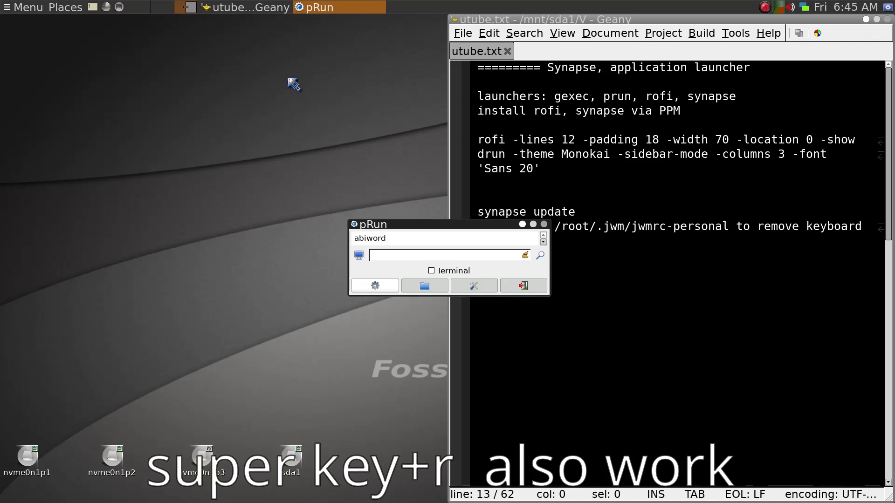
Step: Find galculator in pRun with the search text "gal" and launch it, closing both the calculator and pRun when done
{"action": "type", "text": "g"}
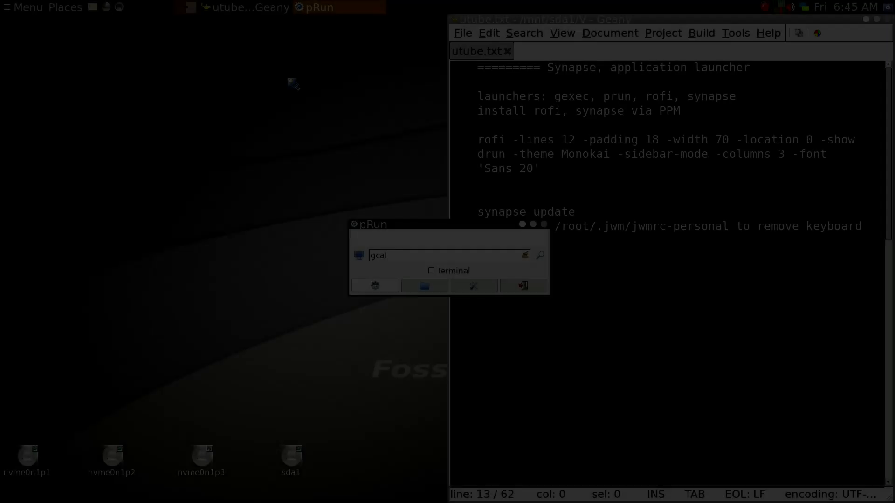
{"action": "type", "text": "calc"}
{"action": "key", "text": "BackSpace"}
{"action": "key", "text": "BackSpace"}
{"action": "key", "text": "BackSpace"}
{"action": "key", "text": "BackSpace"}
{"action": "type", "text": "al"}
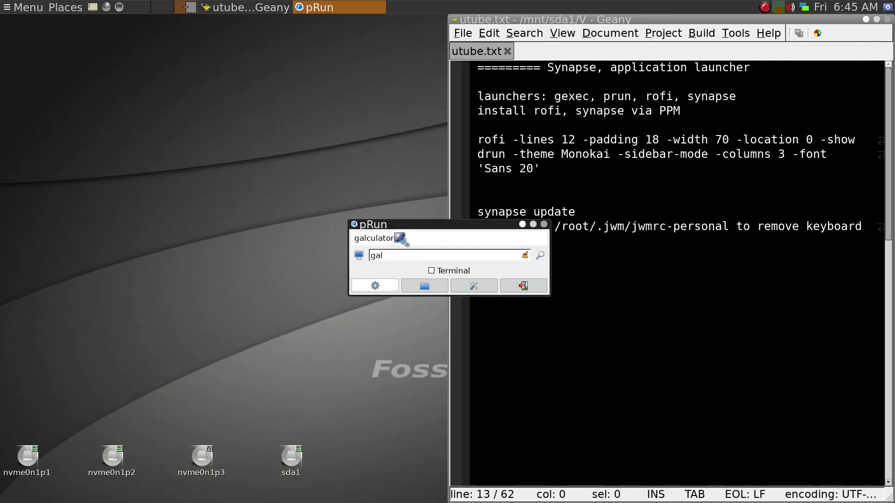
{"action": "left_click_drag", "start_coordinate": [389, 224], "coordinate": [325, 214]}
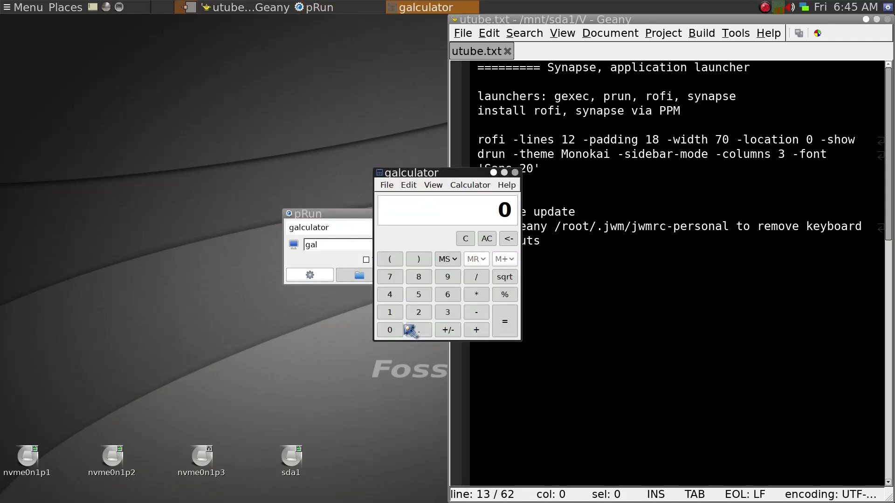
{"action": "left_click", "coordinate": [515, 173]}
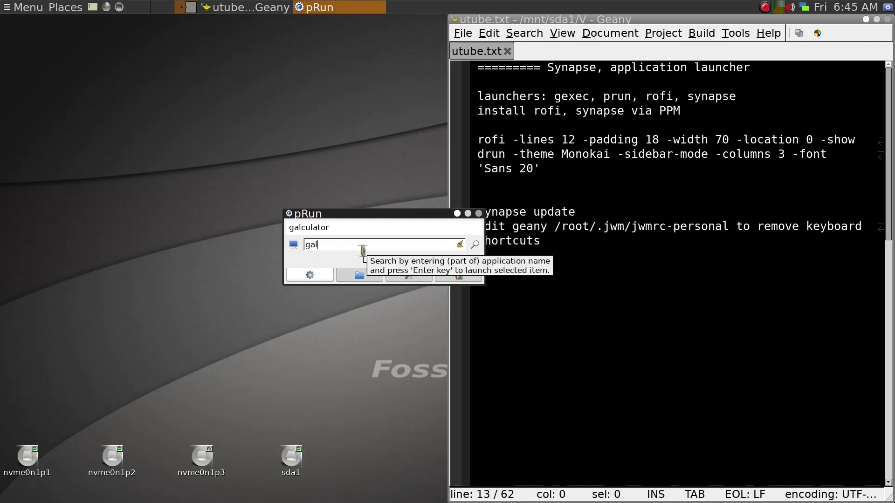
{"action": "key", "text": "Escape"}
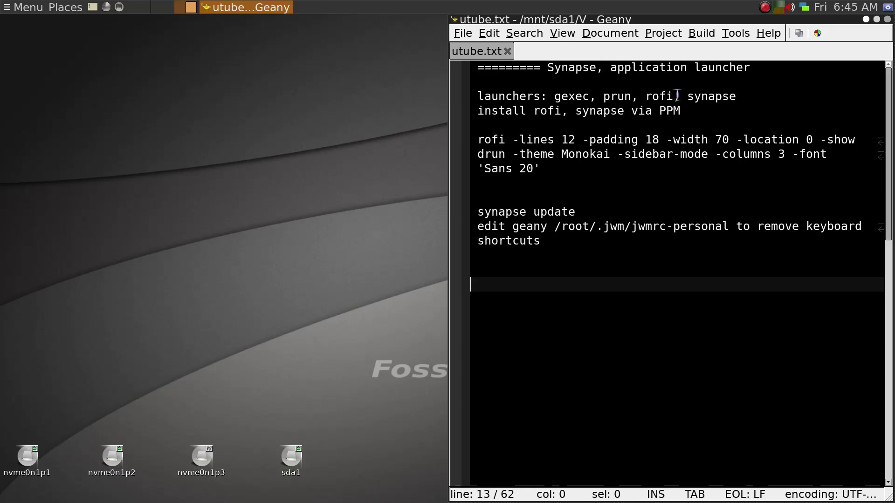
Step: Open the Package Manager by running ppm from the gExec run dialog and search for the package rofi
{"action": "left_click", "coordinate": [736, 100]}
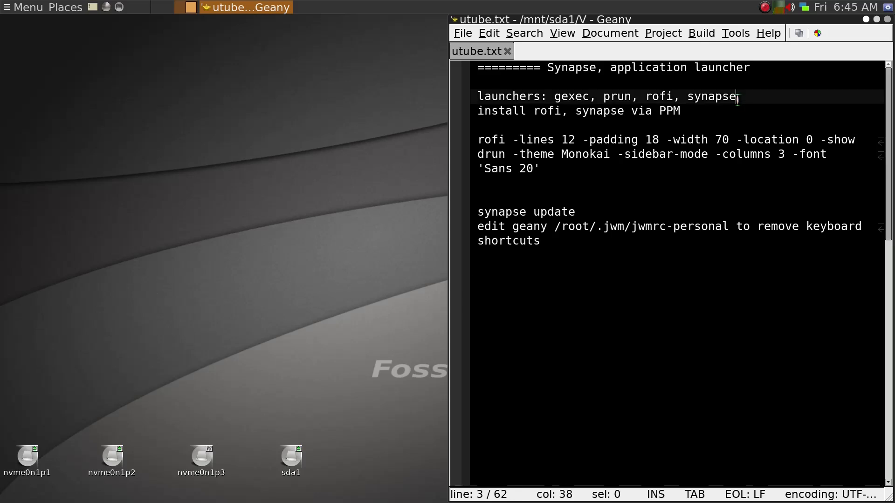
{"action": "left_click", "coordinate": [675, 98]}
{"action": "key", "text": "alt+F2"}
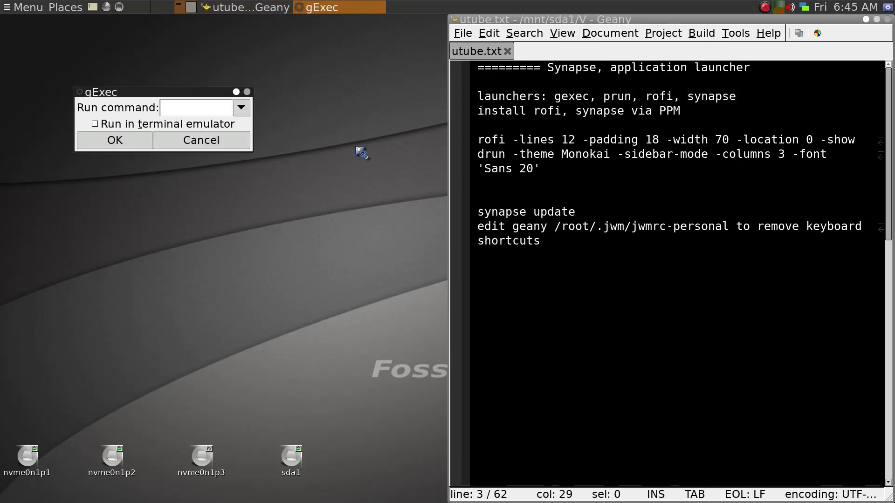
{"action": "type", "text": "ppm"}
{"action": "key", "text": "Return"}
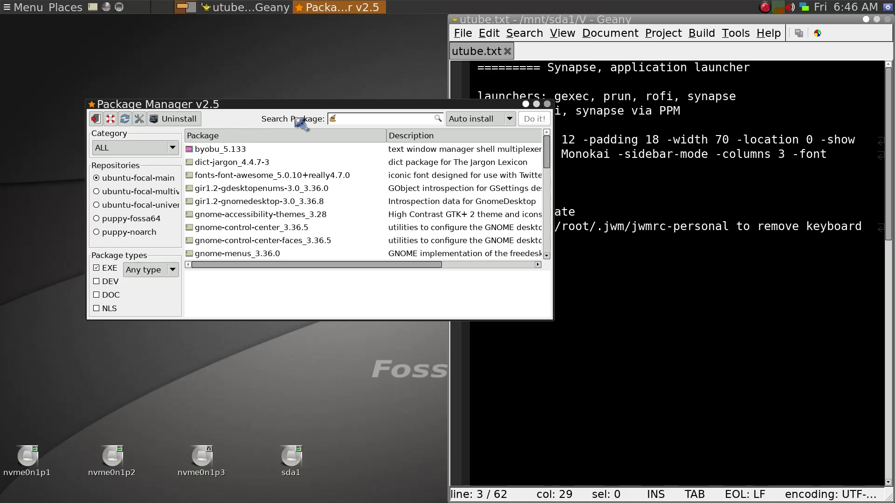
{"action": "type", "text": "rofi"}
{"action": "key", "text": "Return"}
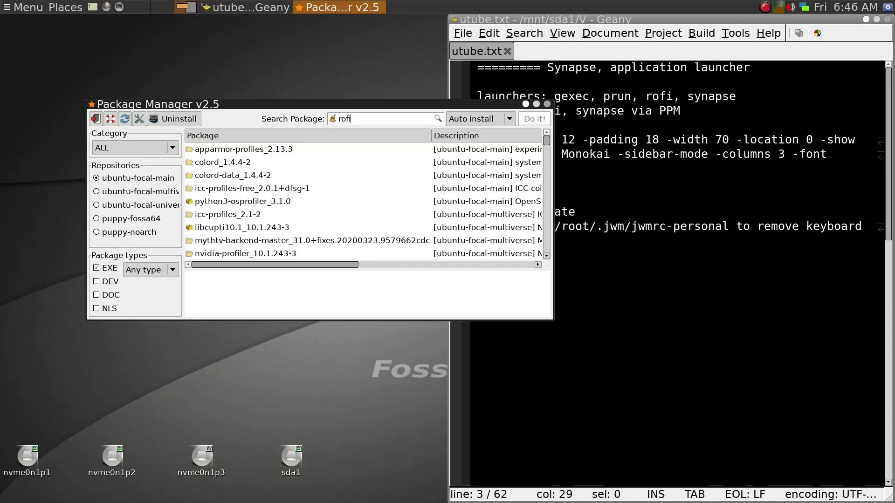
Step: Search the packages for synapse instead, widen the window to read the descriptions, and close the Package Manager
{"action": "key", "text": "BackSpace"}
{"action": "key", "text": "BackSpace"}
{"action": "key", "text": "BackSpace"}
{"action": "key", "text": "BackSpace"}
{"action": "type", "text": "synapse"}
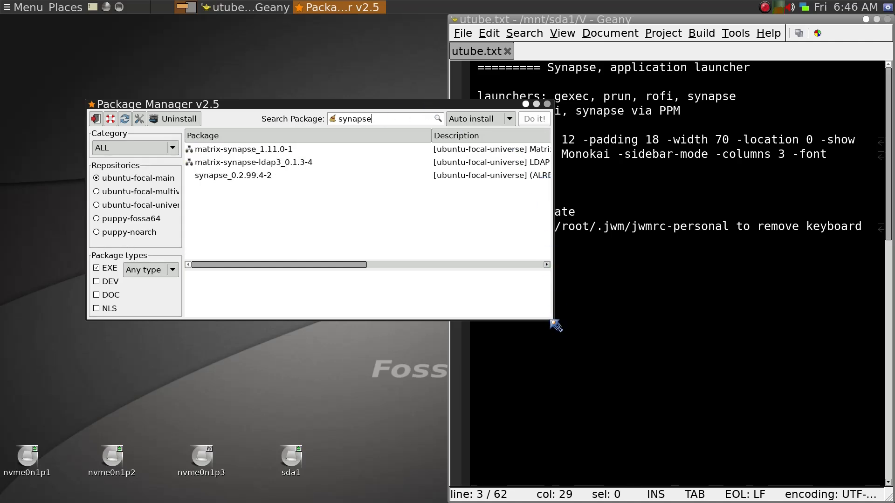
{"action": "left_click_drag", "start_coordinate": [552, 317], "coordinate": [622, 299]}
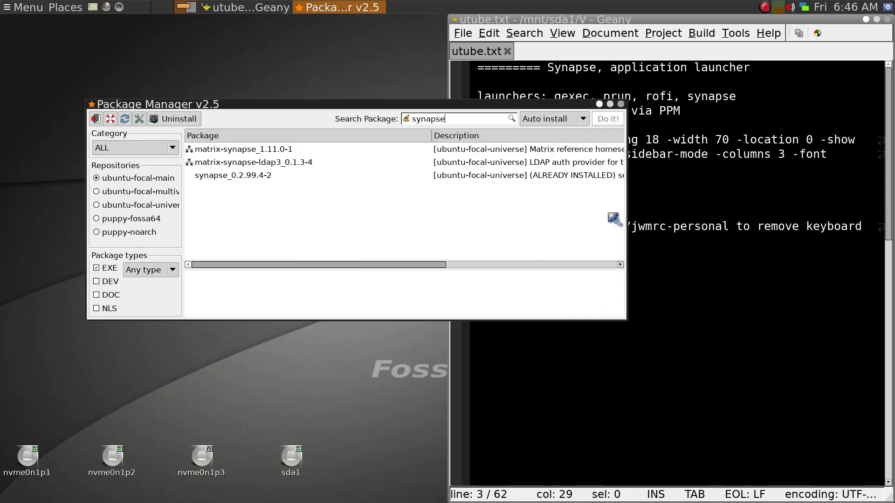
{"action": "left_click", "coordinate": [621, 103]}
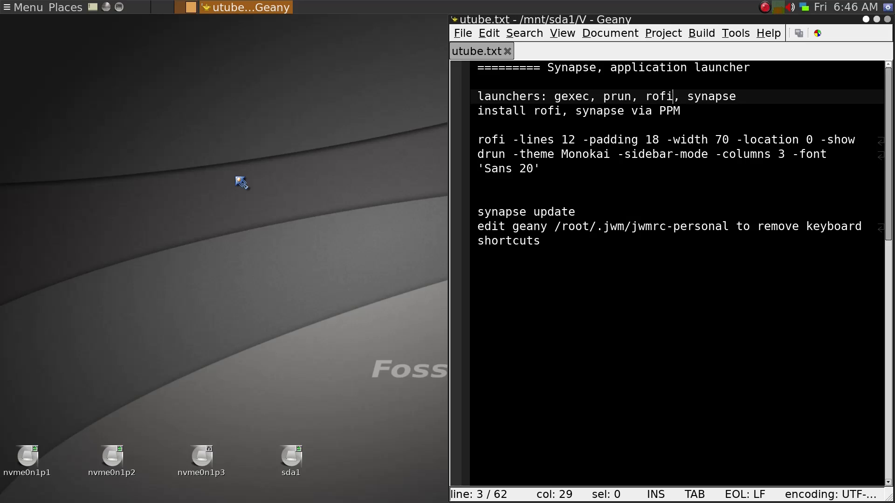
Step: Launch lxterminal from the gExec run dialog and move its window up toward the desktop's upper-left area
{"action": "key", "text": "alt+F2"}
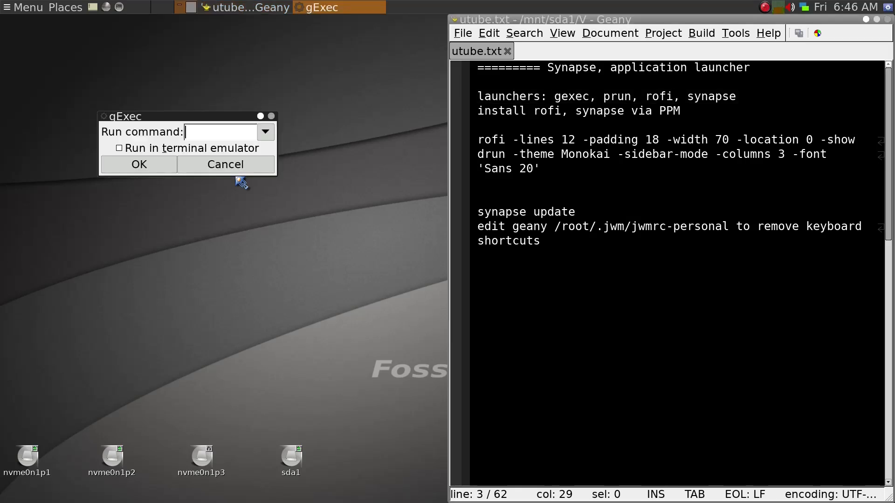
{"action": "type", "text": "lxterminal"}
{"action": "key", "text": "Return"}
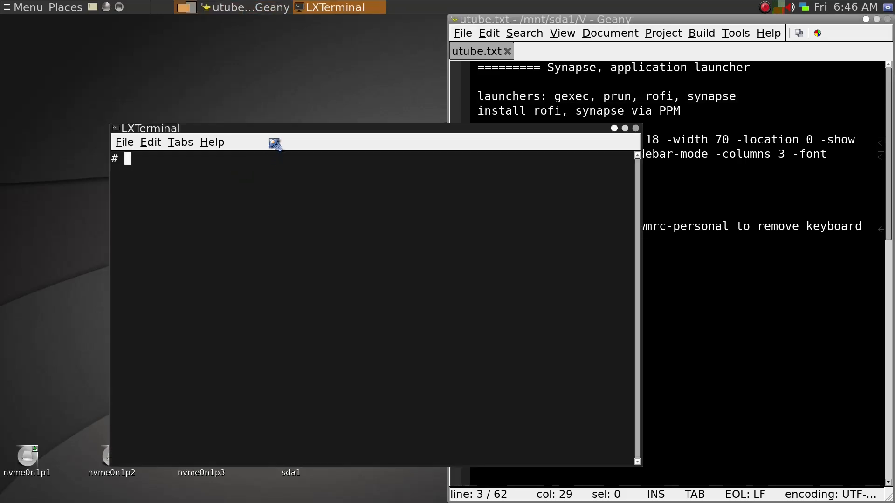
{"action": "left_click_drag", "start_coordinate": [270, 131], "coordinate": [185, 103]}
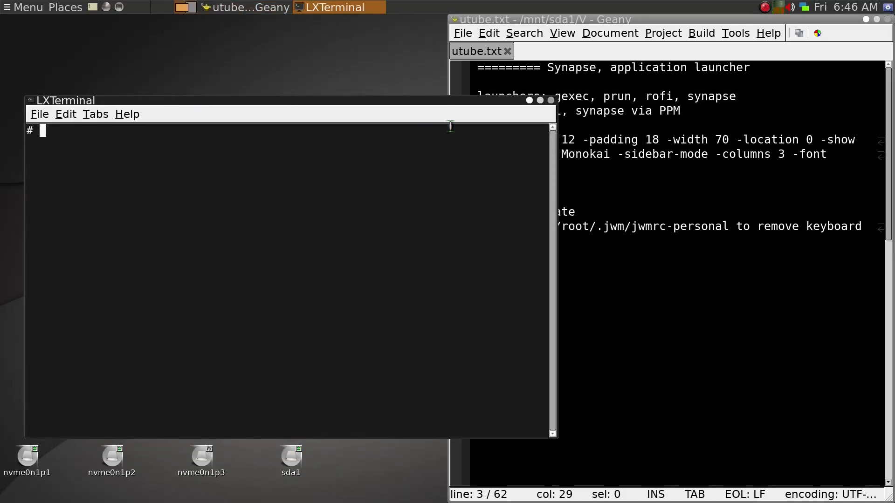
Step: Copy the full rofi command, from "rofi -lines 12" to "-font 'Sans 20'", out of the notes and run it in LXTerminal
{"action": "left_click", "coordinate": [655, 183]}
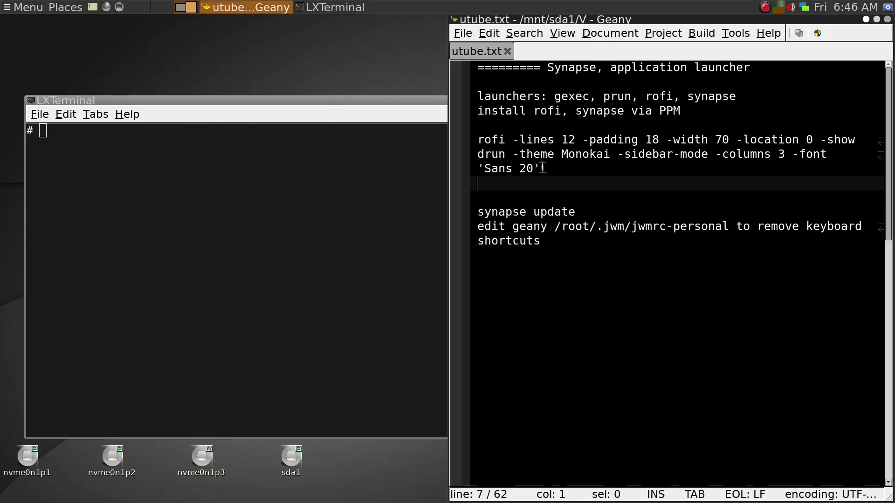
{"action": "left_click_drag", "start_coordinate": [541, 169], "coordinate": [499, 152]}
{"action": "key", "text": "ctrl+c"}
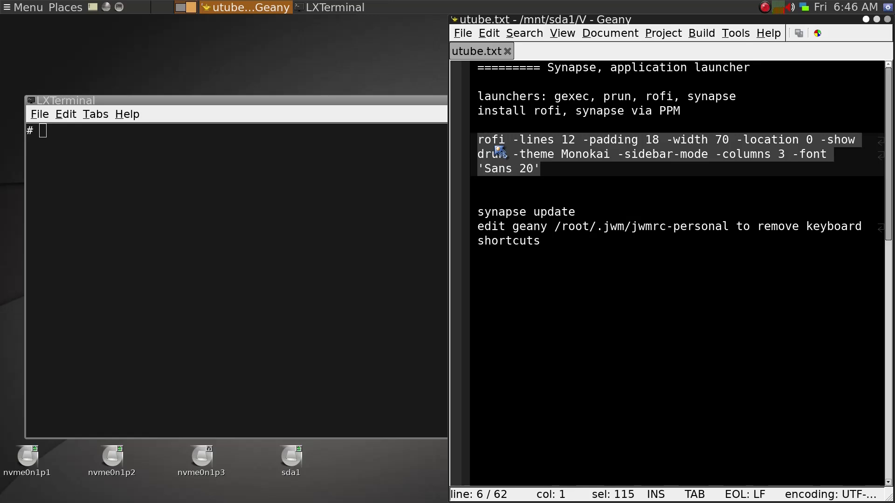
{"action": "left_click_drag", "start_coordinate": [499, 152], "coordinate": [270, 185]}
{"action": "left_click", "coordinate": [270, 186]}
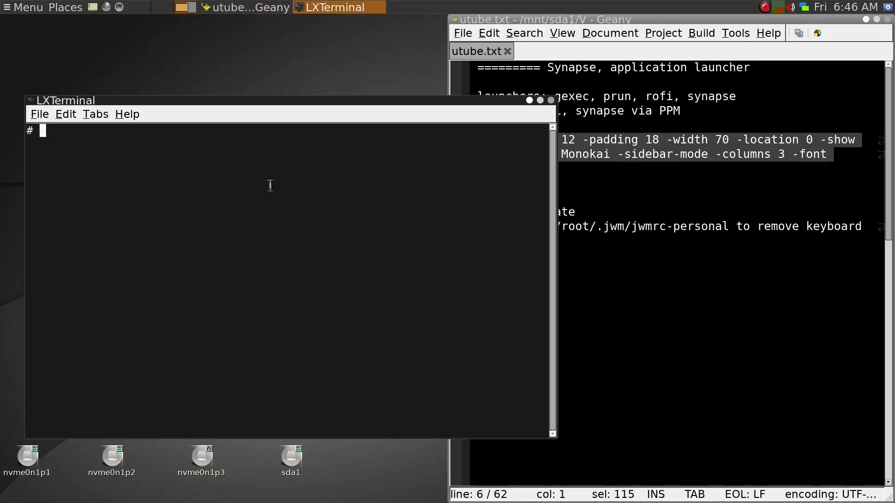
{"action": "middle_click", "coordinate": [270, 186]}
{"action": "key", "text": "Return"}
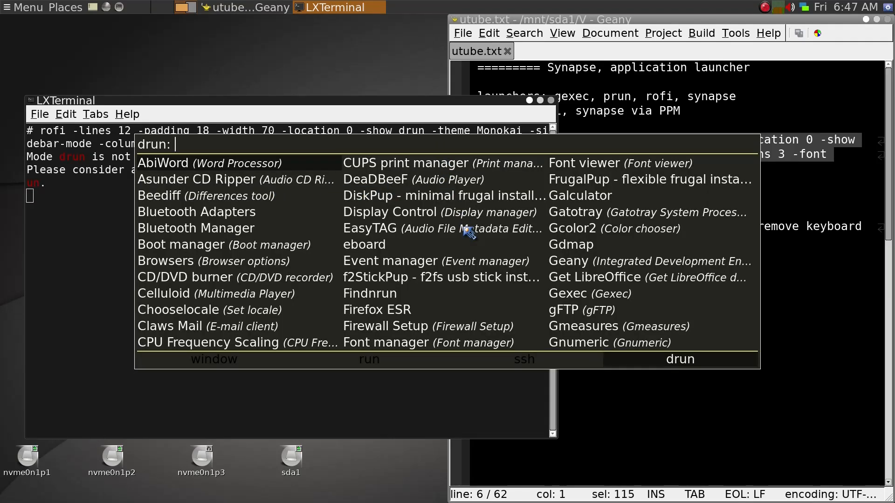
Step: Launch Galculator from the rofi drun list with the search text "galc" and close the calculator
{"action": "type", "text": "galc"}
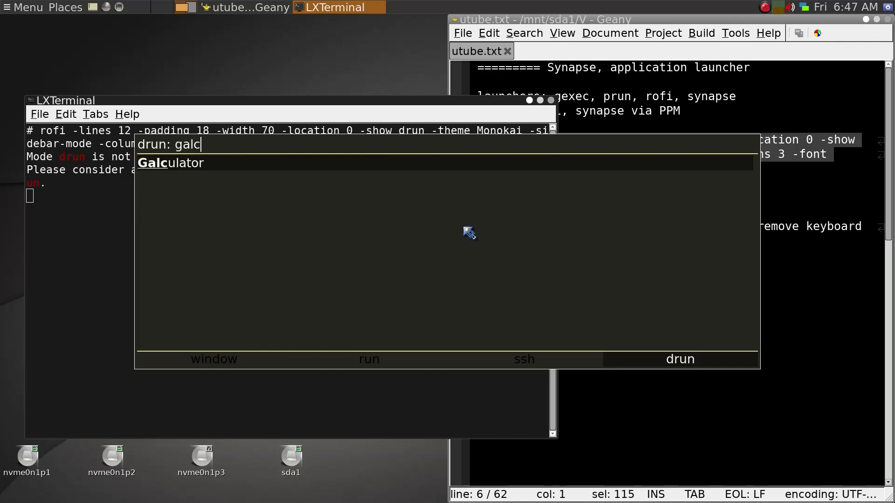
{"action": "key", "text": "Return"}
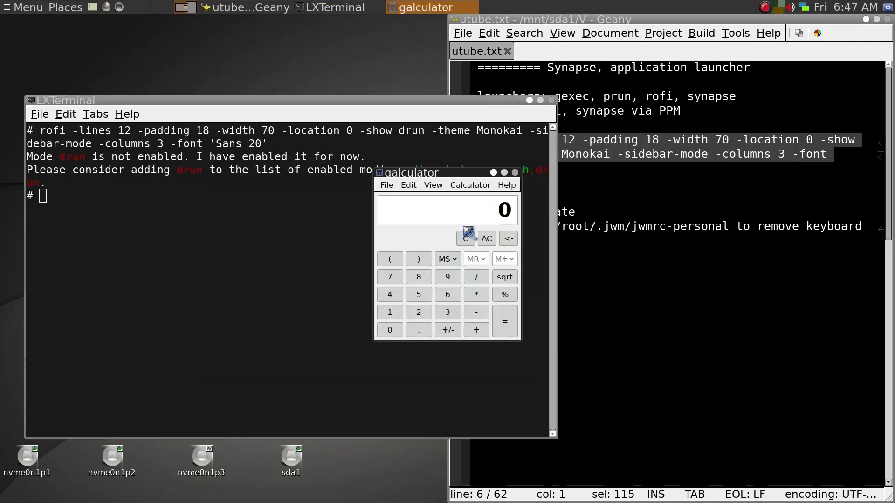
{"action": "key", "text": "alt+F4"}
Step: Review the rofi command in the utube.txt notes, including its -columns option
{"action": "left_click", "coordinate": [665, 187]}
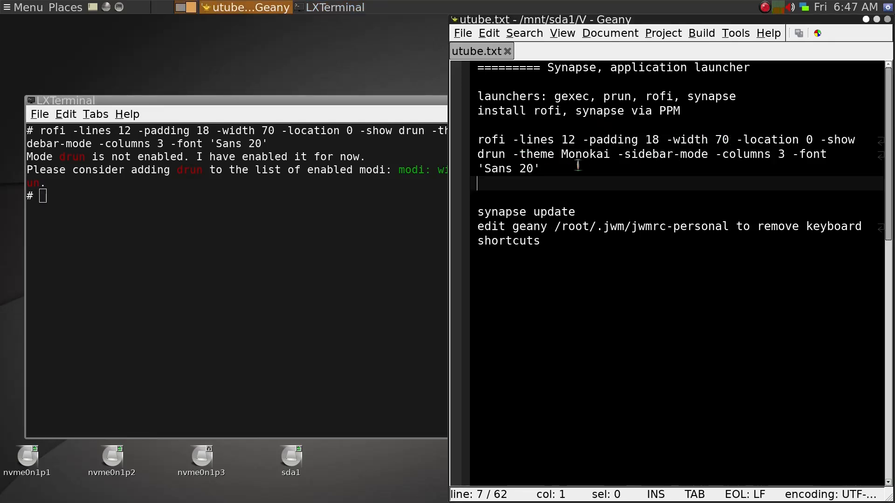
{"action": "left_click", "coordinate": [554, 170]}
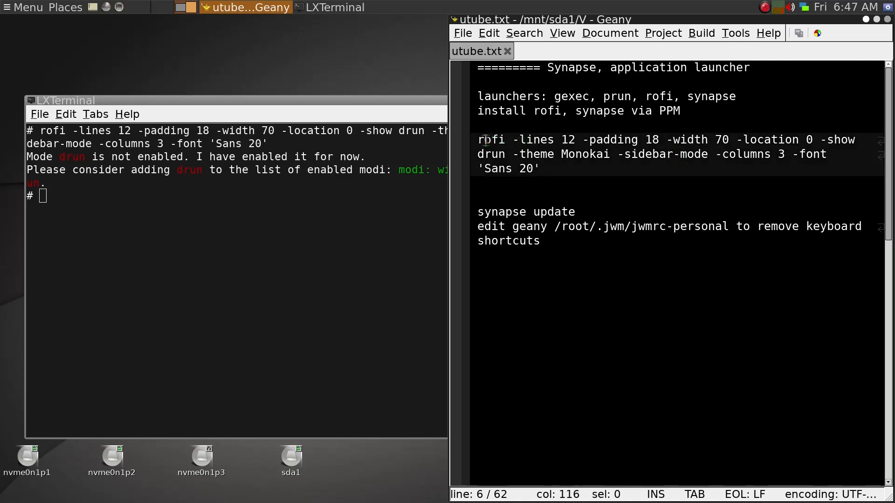
{"action": "left_click", "coordinate": [505, 140]}
{"action": "left_click", "coordinate": [791, 154]}
{"action": "left_click", "coordinate": [784, 153]}
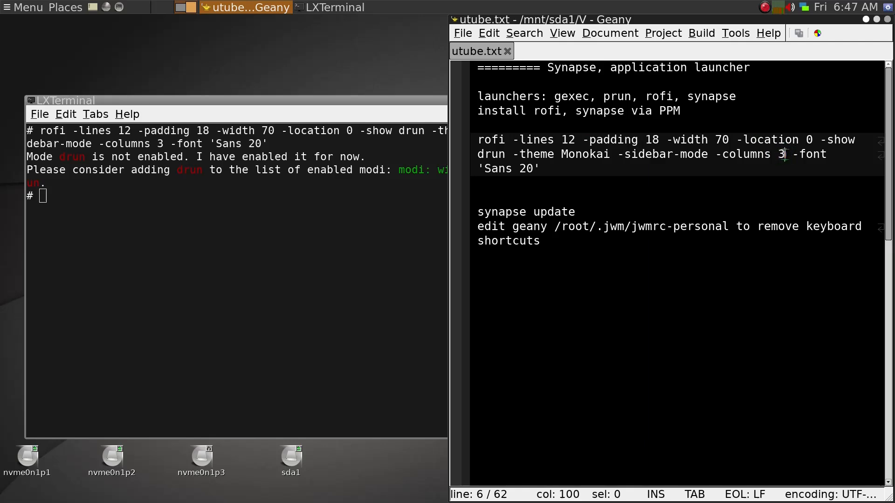
{"action": "left_click", "coordinate": [735, 156]}
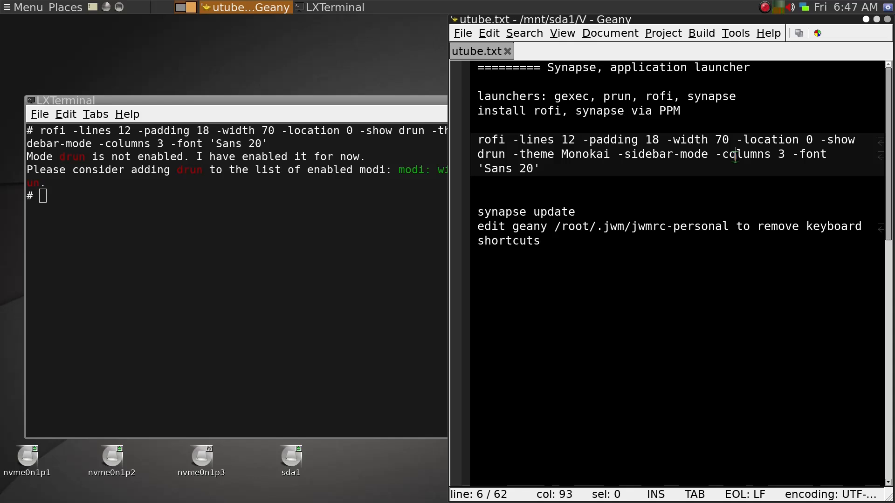
Step: Return to LXTerminal and end its session with the exit command
{"action": "left_click", "coordinate": [390, 263]}
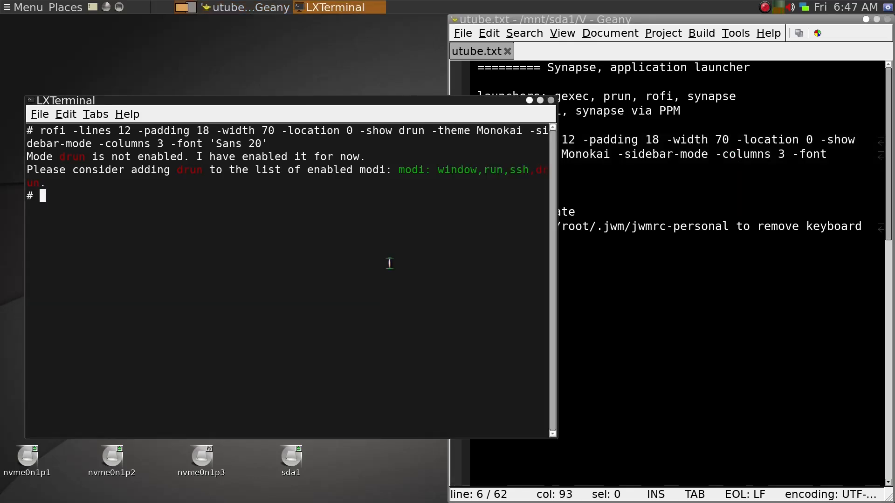
{"action": "type", "text": "exit"}
{"action": "key", "text": "Return"}
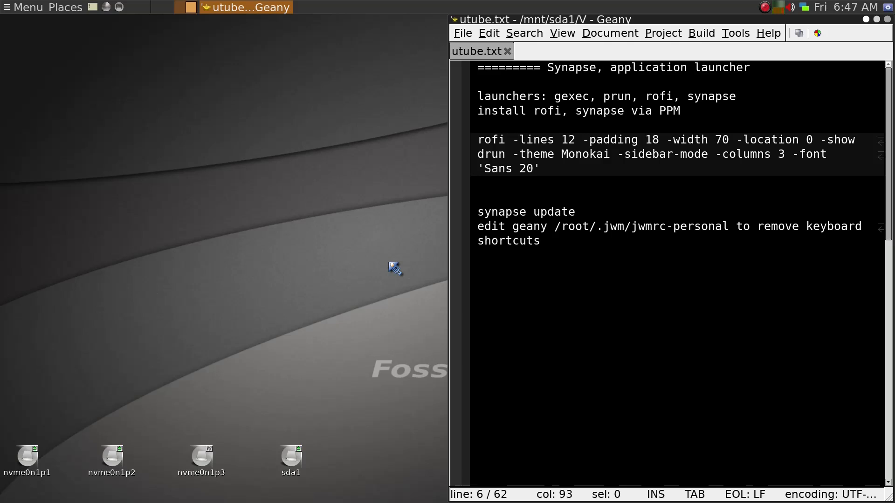
Step: Open LXTerminal through the run launcher and start Synapse in the background with "synapse &"
{"action": "key", "text": "alt+F2"}
{"action": "type", "text": "lxterminal"}
{"action": "left_click", "coordinate": [181, 193]}
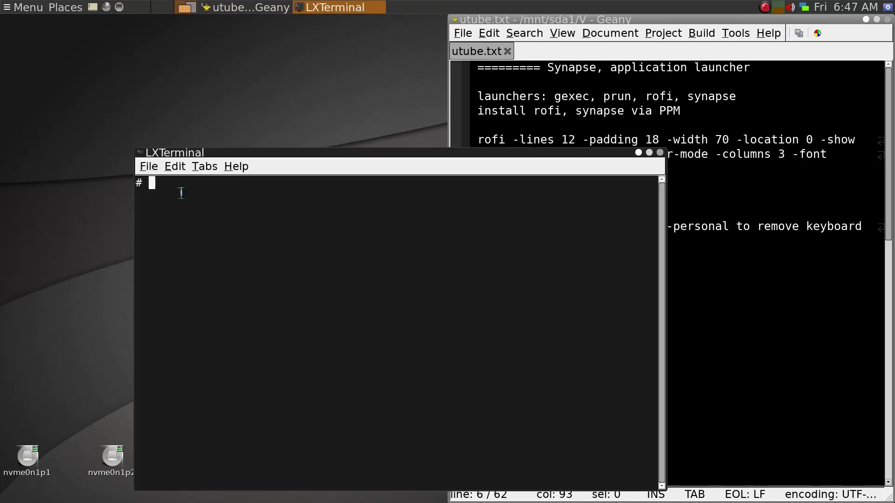
{"action": "type", "text": "synapse &"}
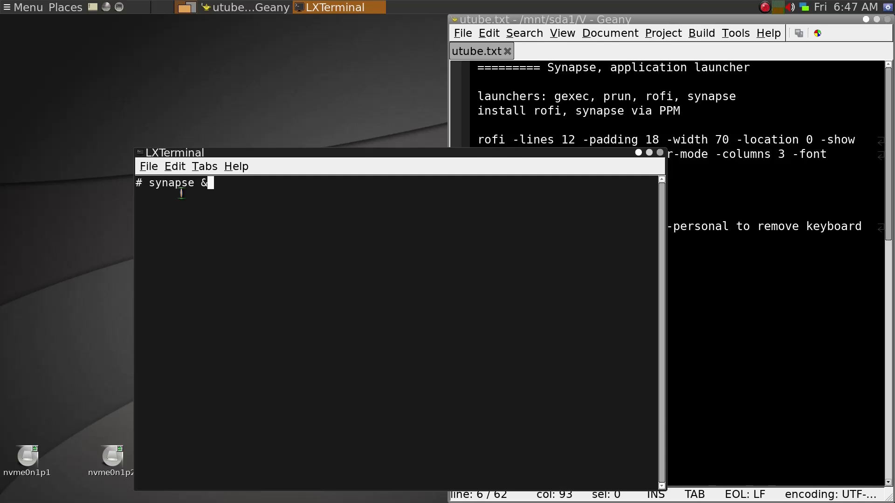
{"action": "key", "text": "Return"}
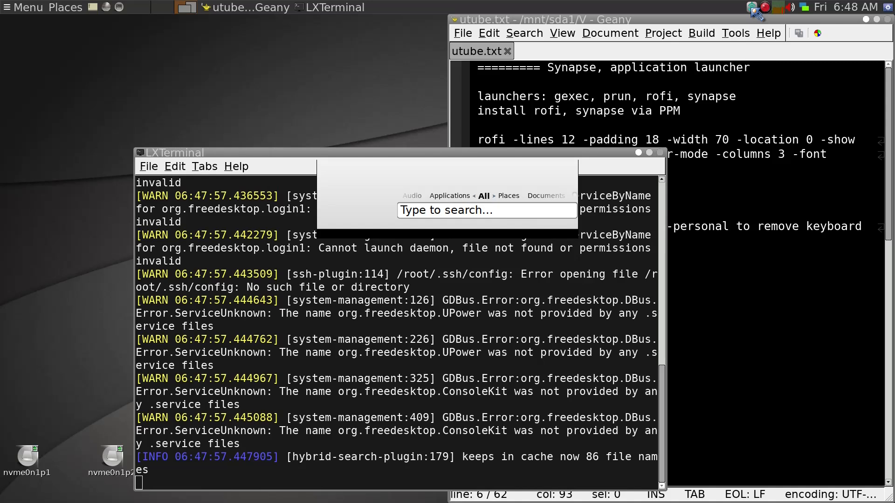
Step: In the Synapse preferences, set the theme to Virgilio, enable Startup on login, turn off Show notification icon, and close the settings
{"action": "left_click", "coordinate": [576, 196]}
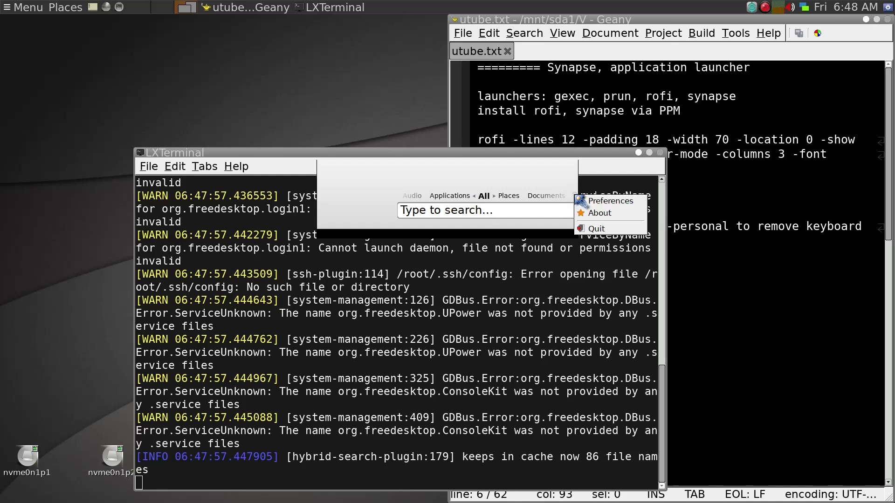
{"action": "left_click", "coordinate": [601, 203]}
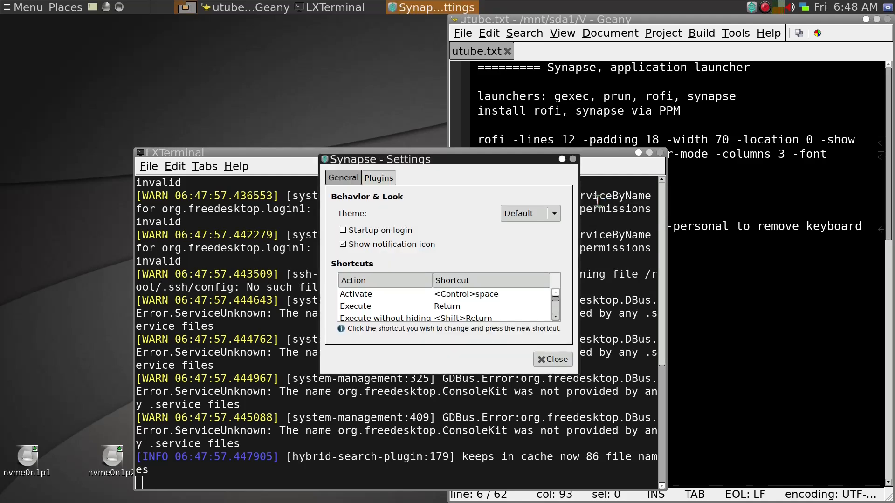
{"action": "left_click_drag", "start_coordinate": [513, 156], "coordinate": [458, 95]}
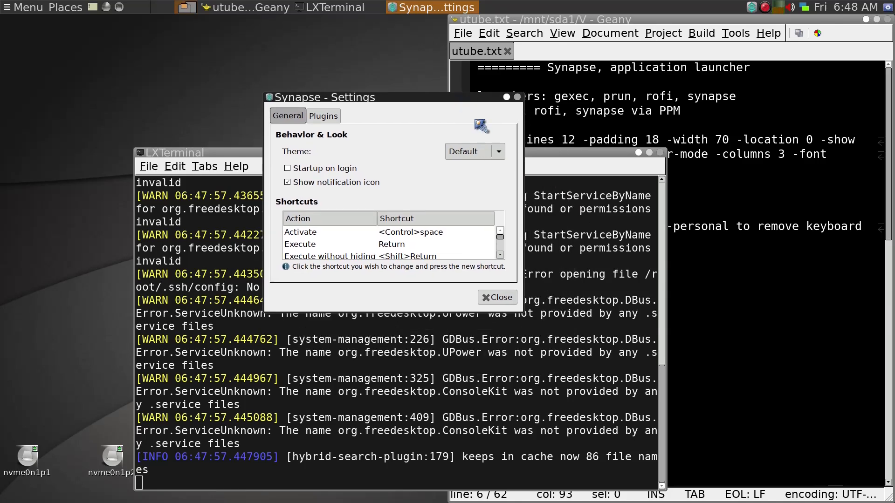
{"action": "left_click", "coordinate": [499, 152]}
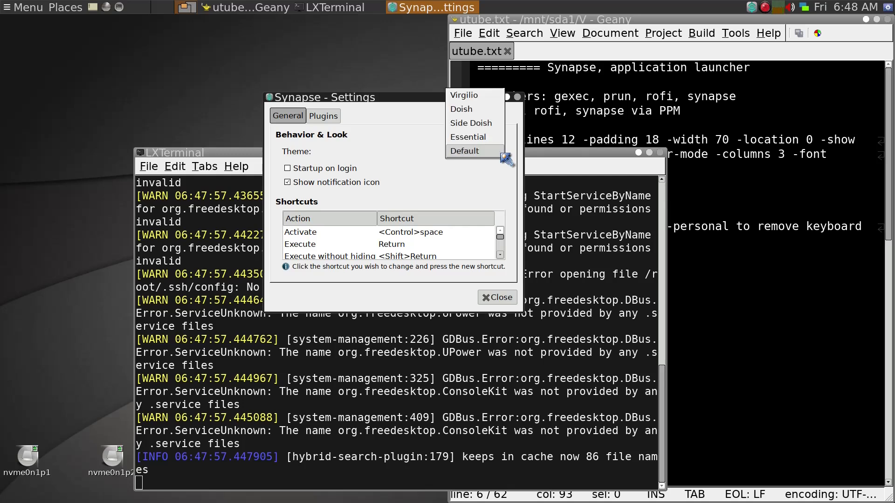
{"action": "left_click", "coordinate": [482, 99]}
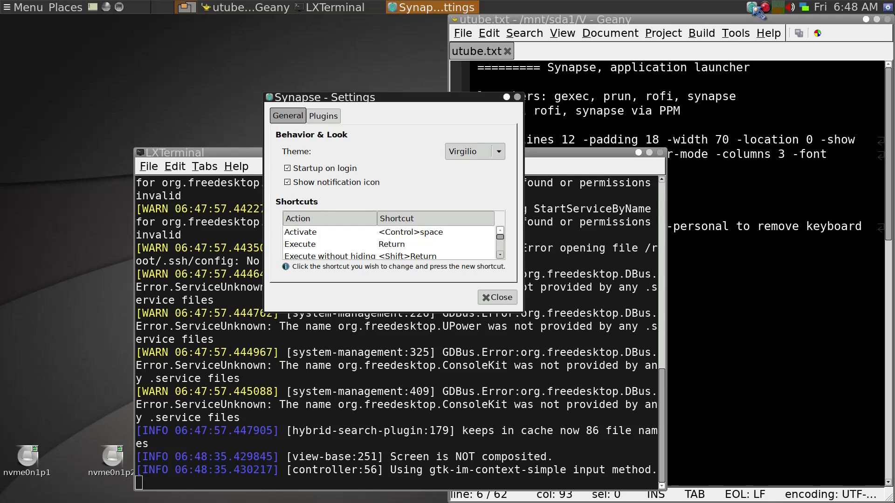
{"action": "left_click", "coordinate": [378, 190]}
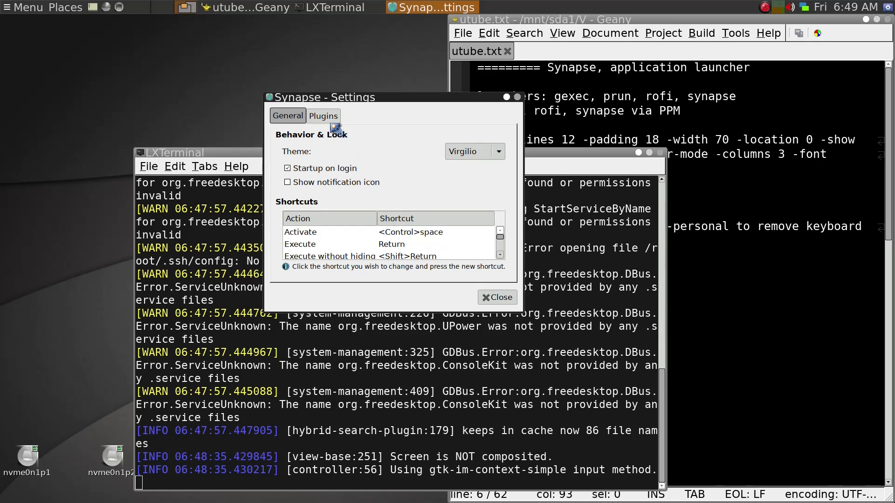
{"action": "left_click", "coordinate": [495, 297]}
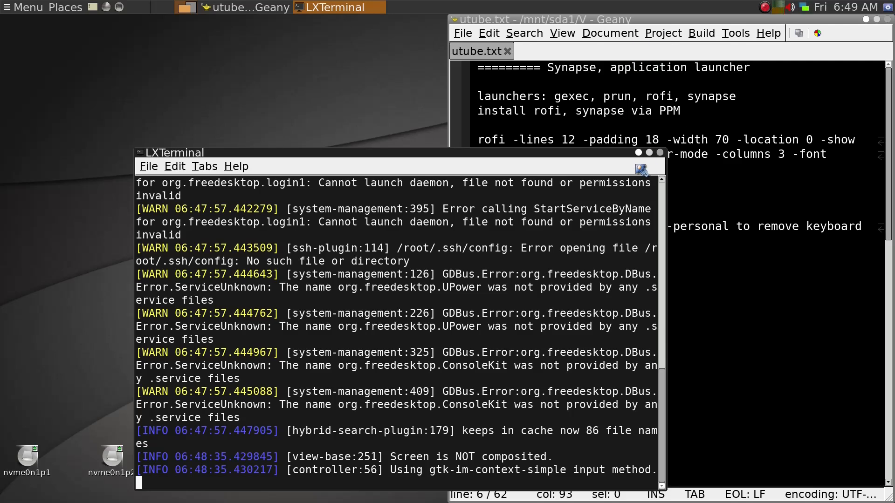
Step: Launch Galculator from Synapse with the search text "galc" and close the calculator
{"action": "key", "text": "ctrl+space"}
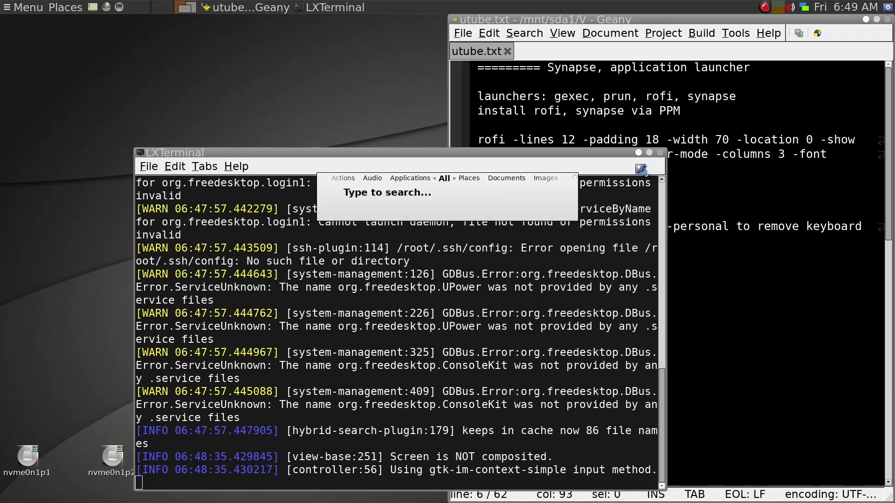
{"action": "type", "text": "galc"}
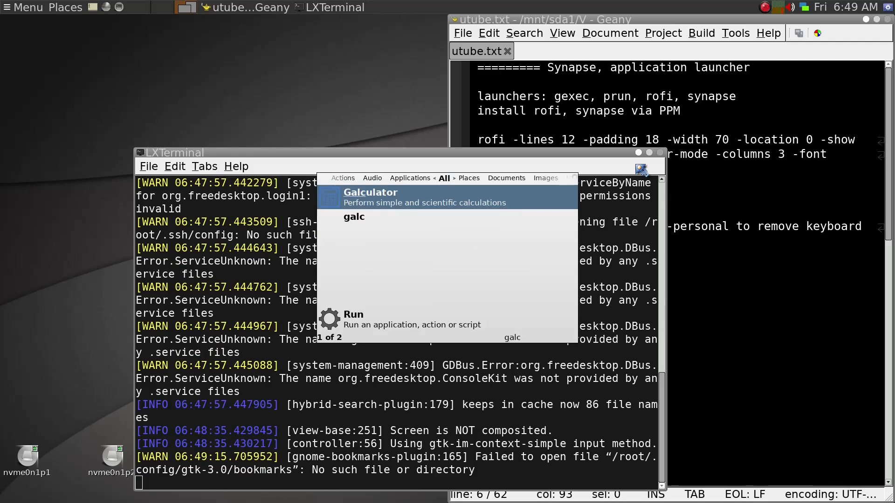
{"action": "key", "text": "Return"}
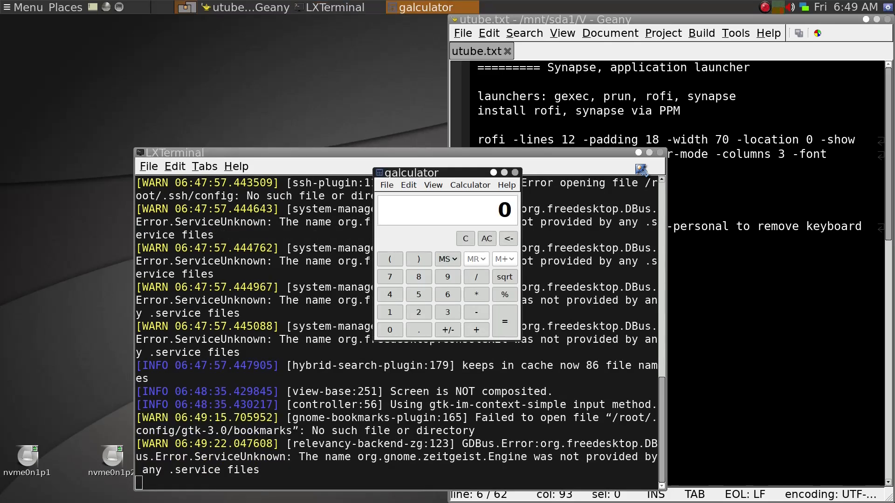
{"action": "key", "text": "ctrl+q"}
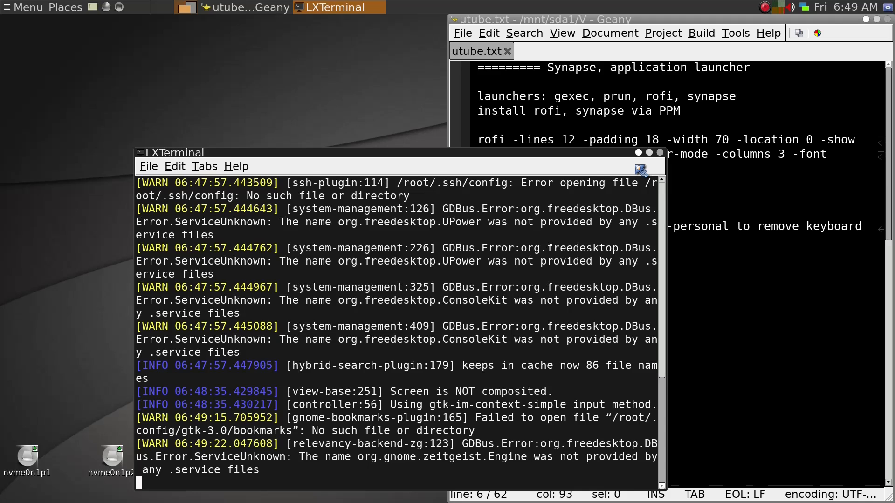
{"action": "left_click_drag", "start_coordinate": [620, 155], "coordinate": [565, 137]}
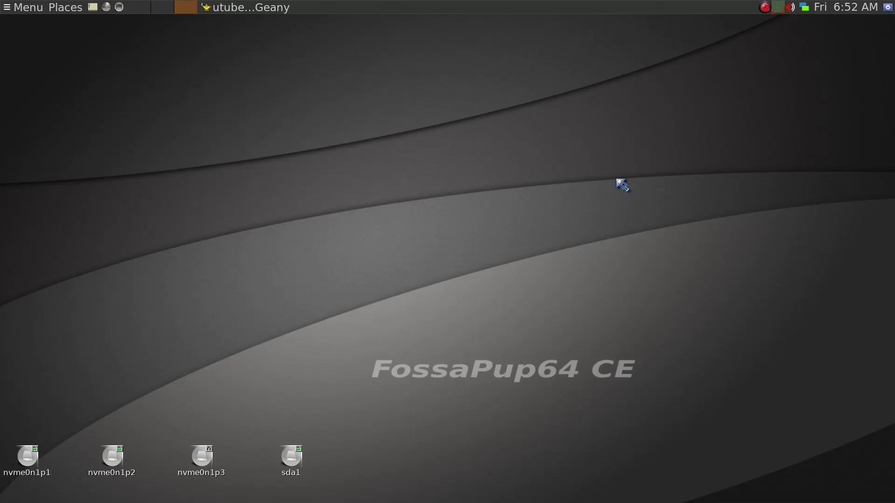
Step: Search Synapse for "set" and "setu", view its options menu, and dismiss the launcher without running anything
{"action": "key", "text": "ctrl+space"}
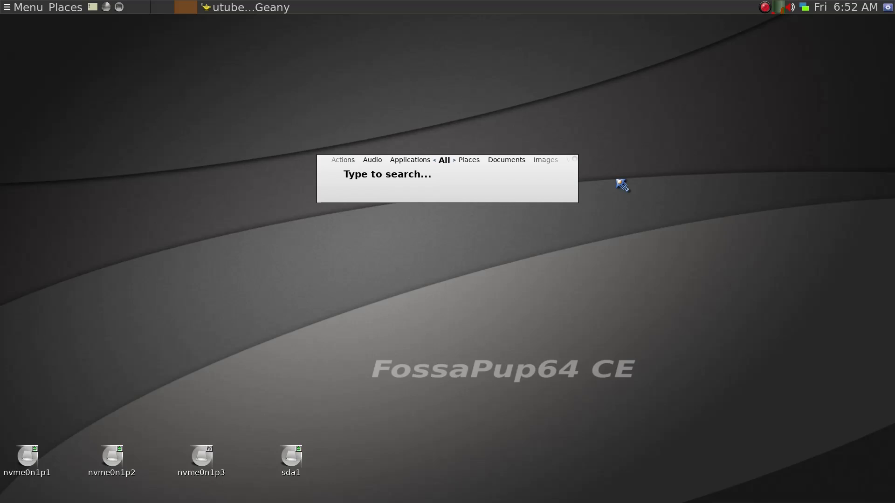
{"action": "type", "text": "set"}
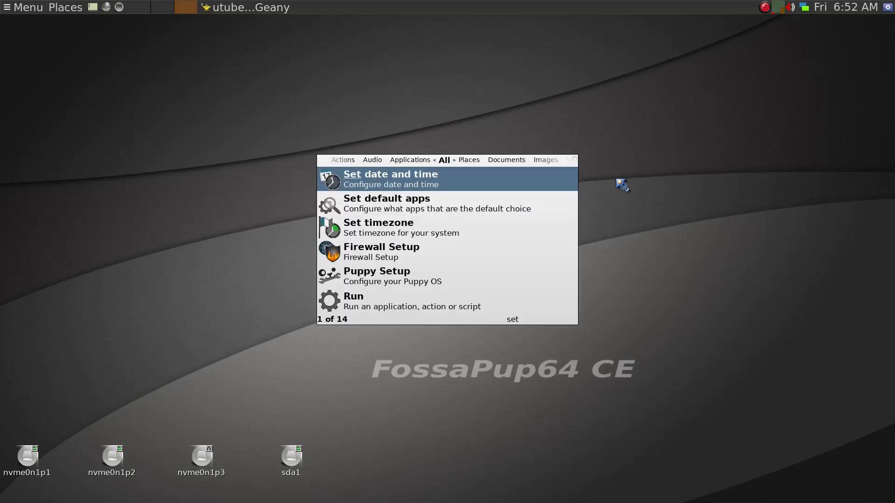
{"action": "type", "text": "u"}
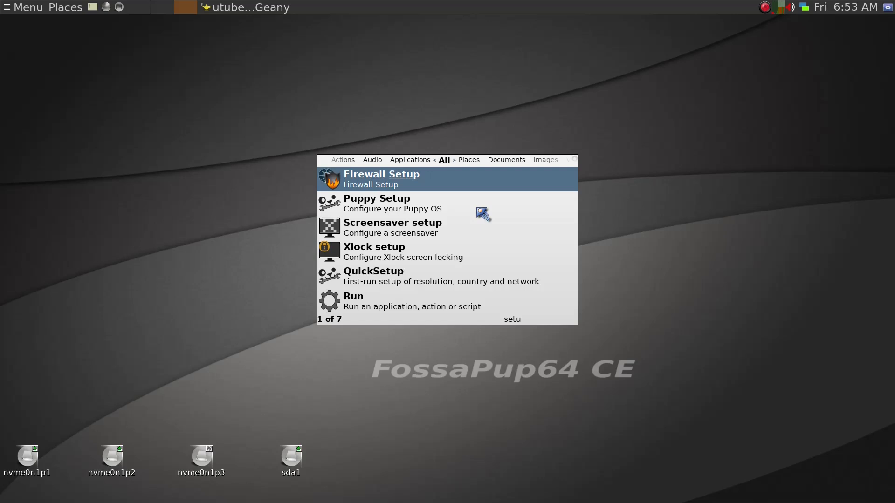
{"action": "left_click", "coordinate": [575, 159]}
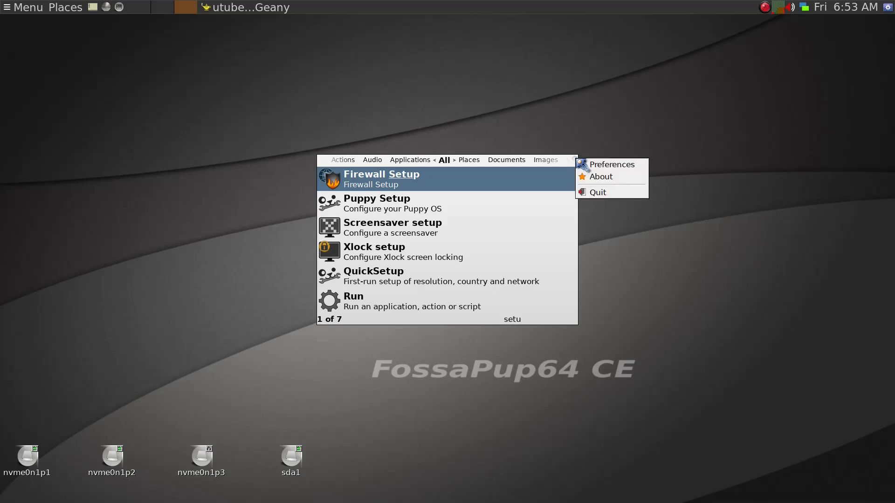
{"action": "left_click", "coordinate": [574, 112]}
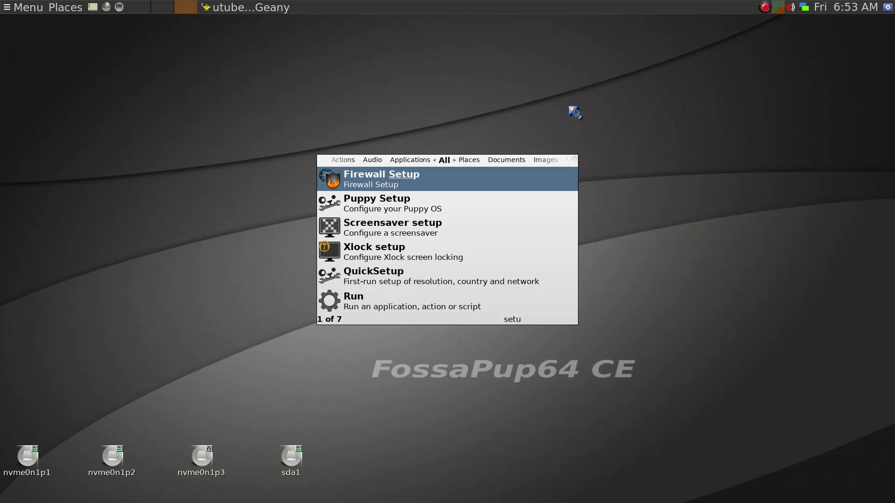
{"action": "key", "text": "Escape"}
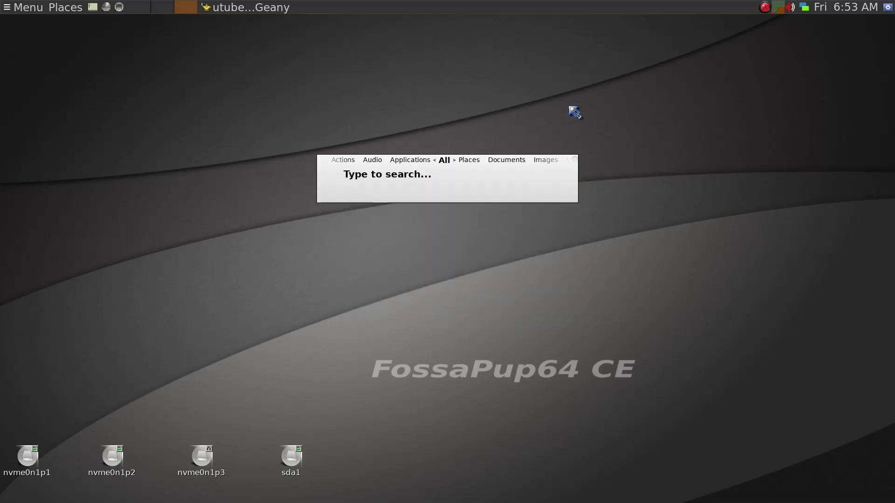
{"action": "key", "text": "Escape"}
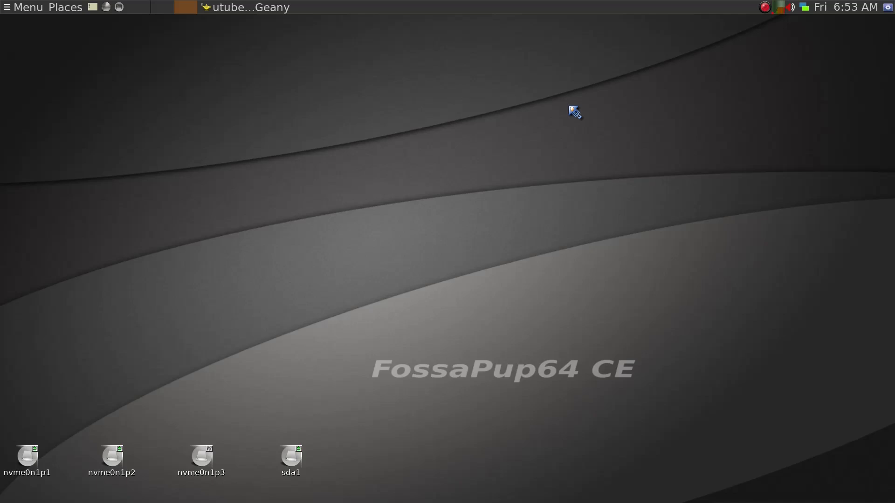